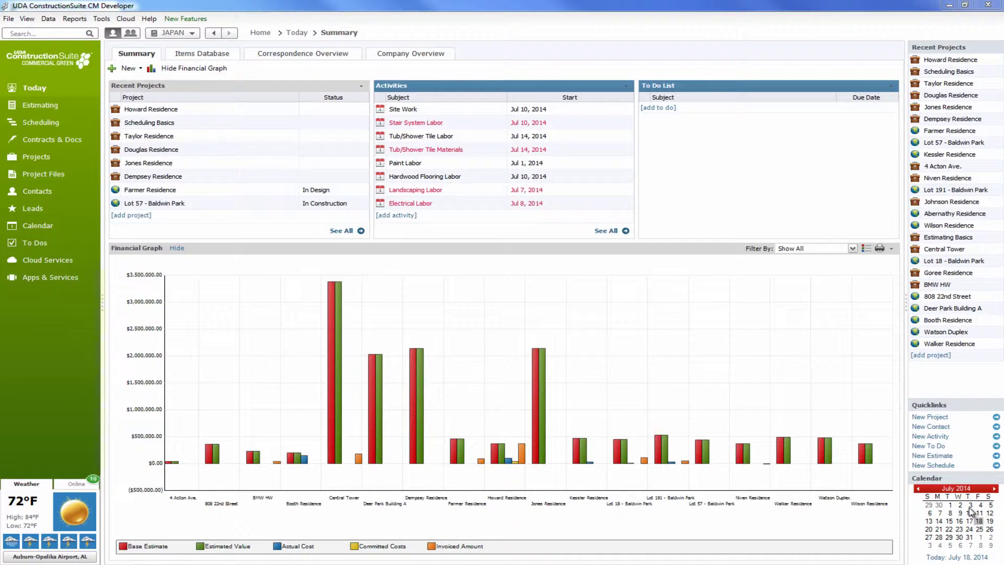
Step: Open the Calendar from the sidebar to show July 2014 in Month View
left_click(38, 230)
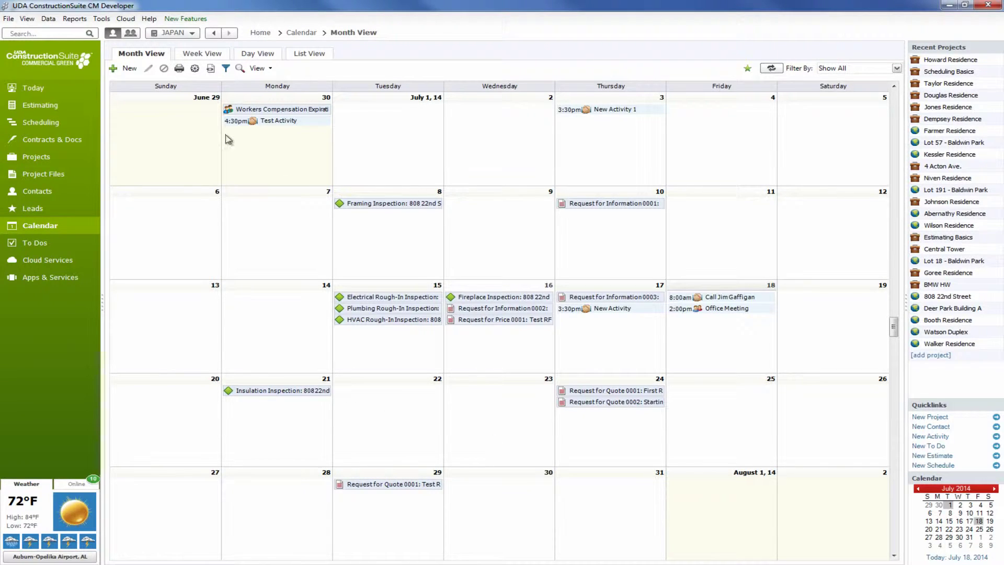
Step: Cycle the calendar through Week, Day and List views, ending on the activity list
left_click(202, 54)
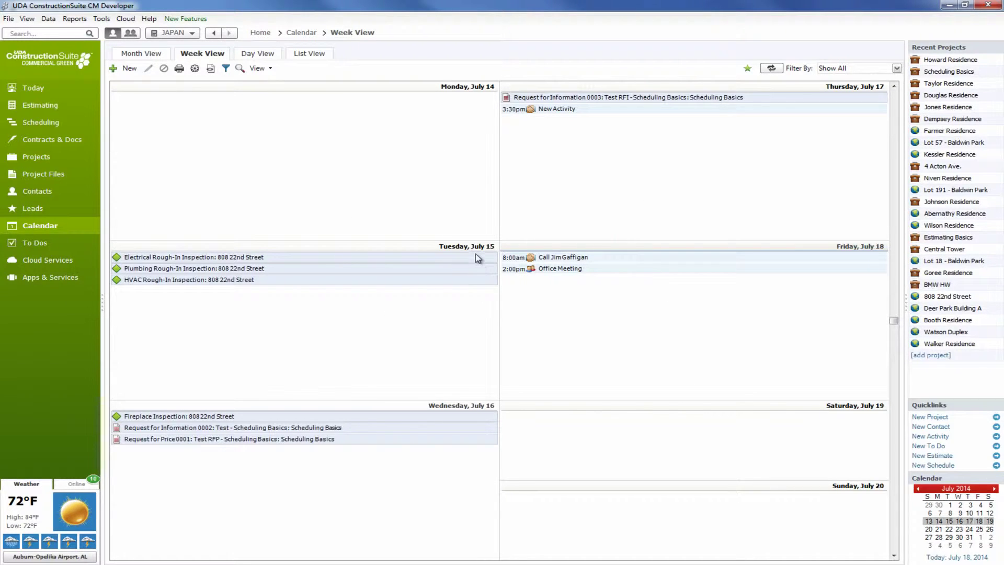
left_click(250, 56)
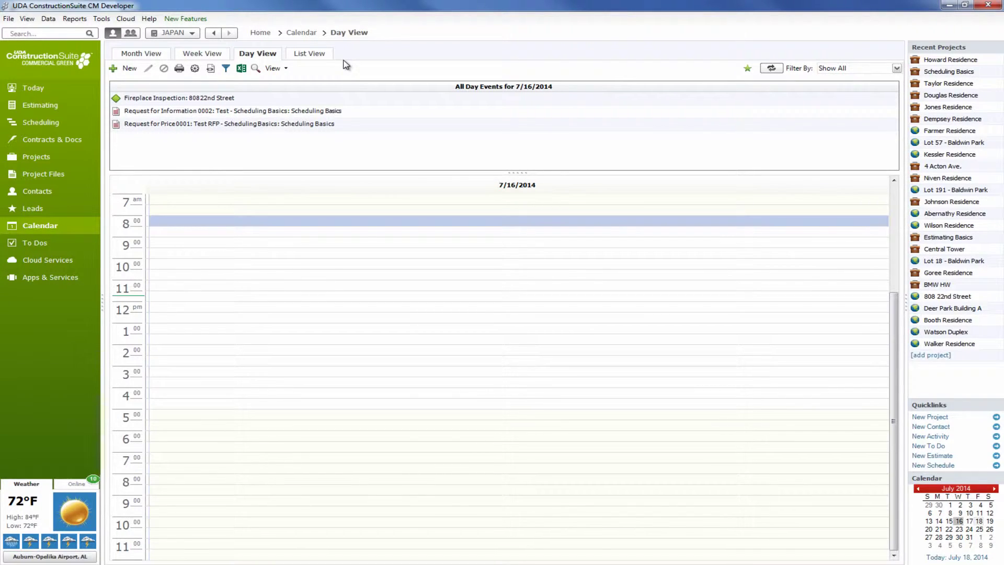
left_click(312, 55)
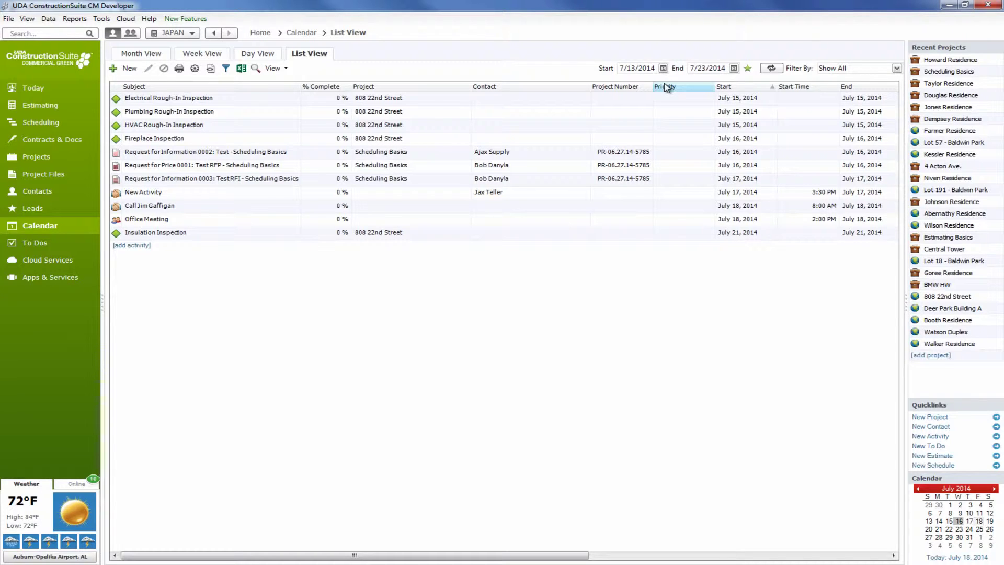
Step: Start the activity list on 7/8/2014, then return to Month View
left_click(663, 68)
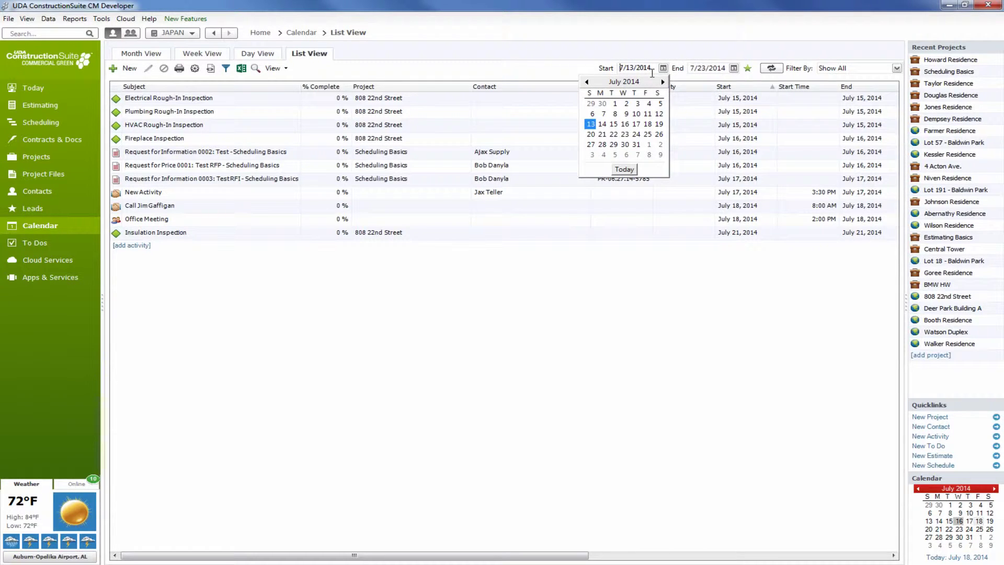
left_click(615, 113)
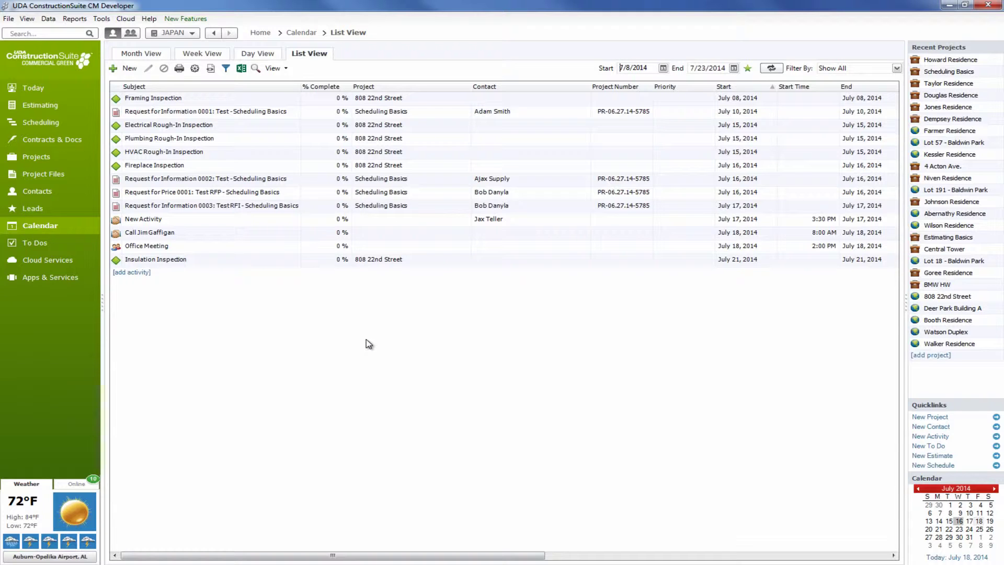
left_click(144, 56)
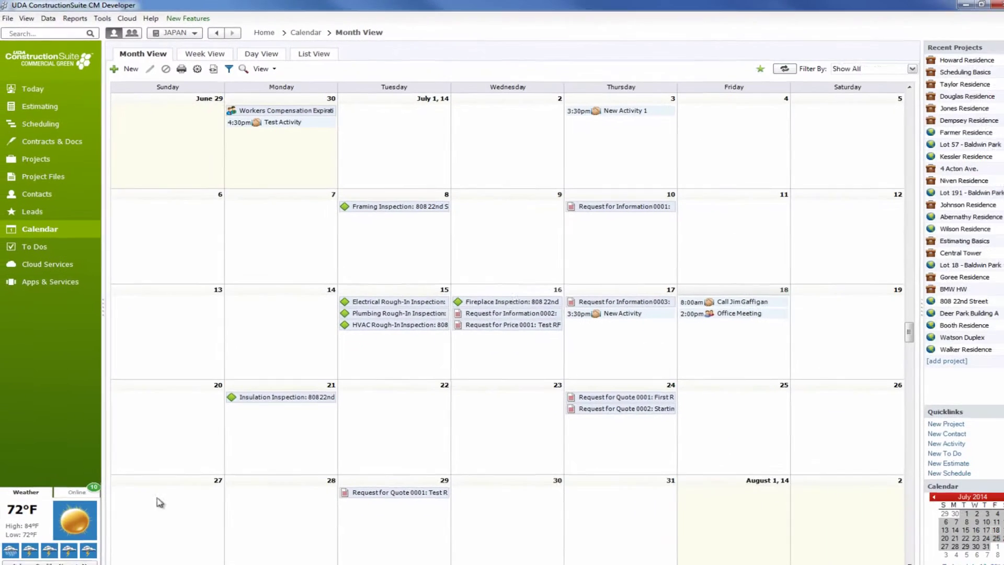
Step: Create a new activity on July 27 with the subject 'Annual Beach Trip'
right_click(163, 498)
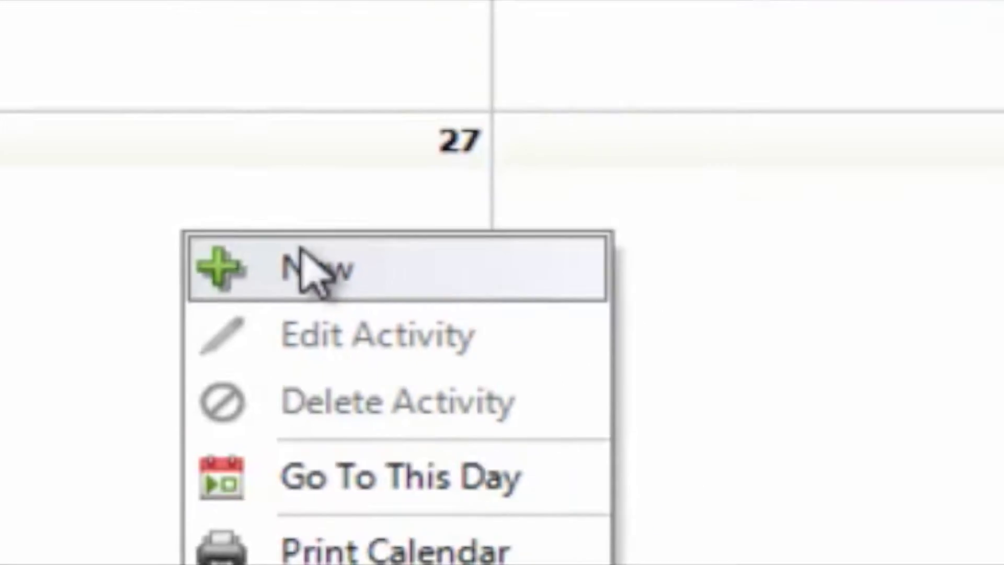
left_click(413, 146)
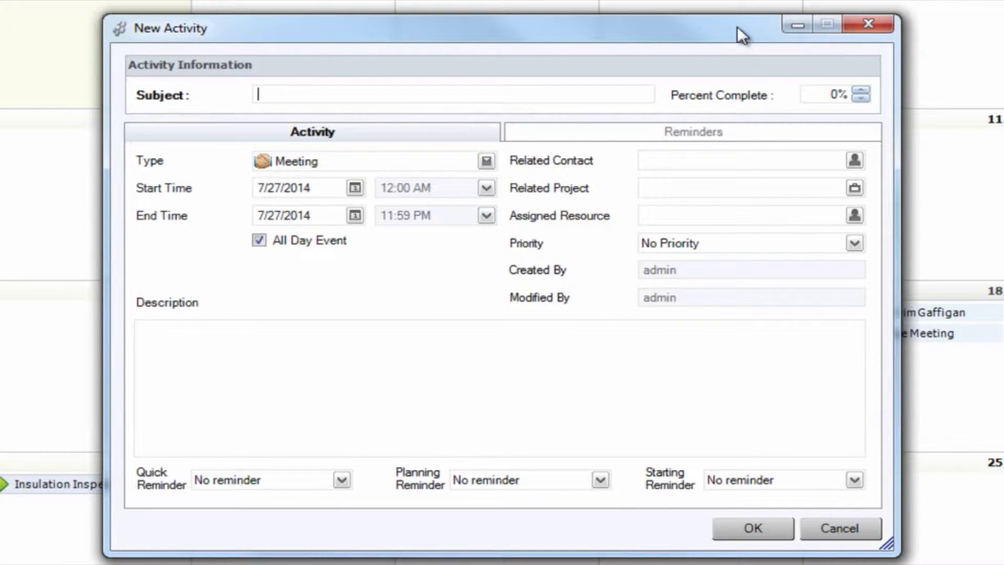
type("Annual Beach")
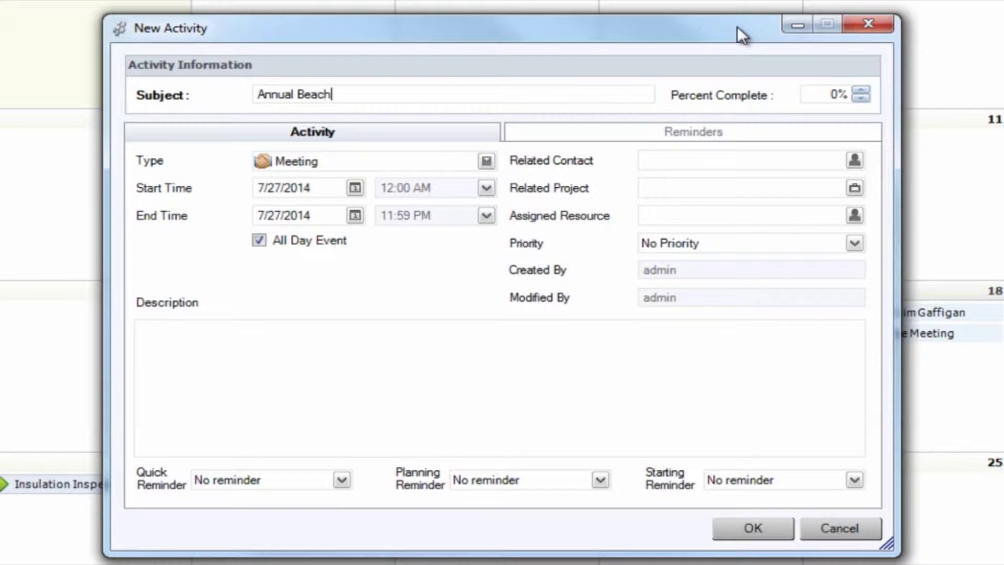
type(" Trip")
Step: Add a new activity type named 'Vacation'
left_click(487, 161)
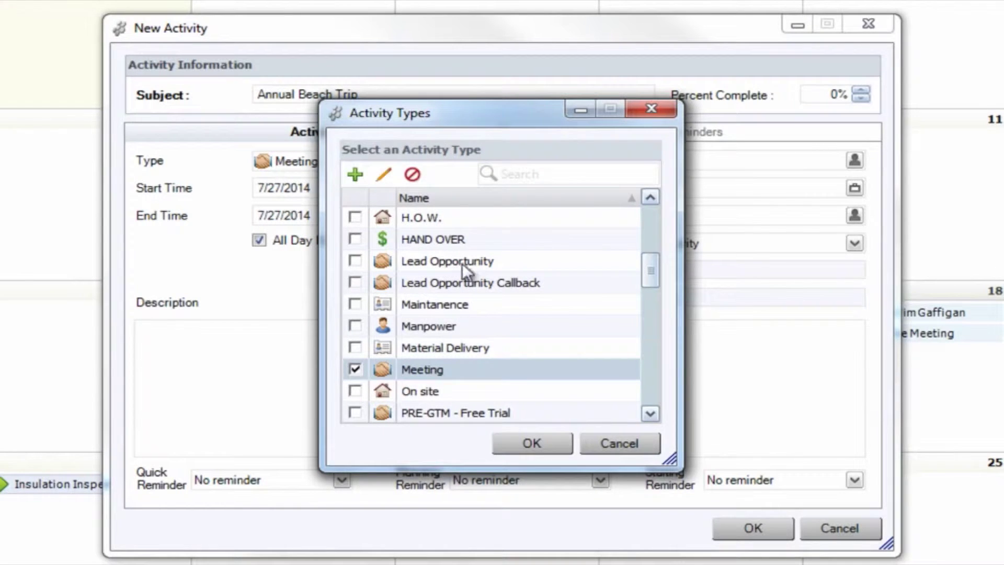
mouse_move(647, 274)
left_mouse_down()
mouse_move(647, 227)
mouse_move(661, 255)
mouse_move(663, 322)
mouse_move(658, 274)
left_mouse_up()
left_click(357, 176)
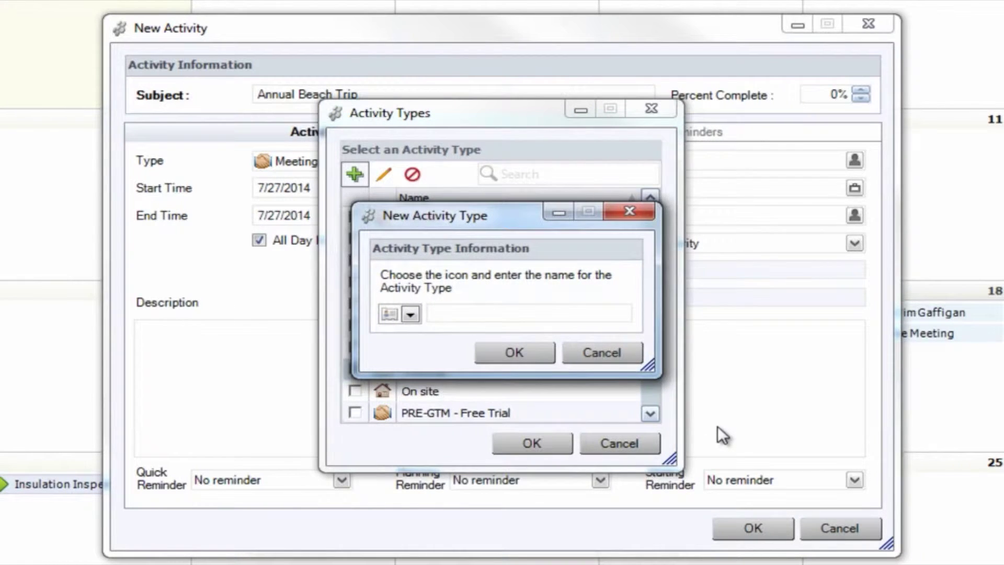
type("Vacation")
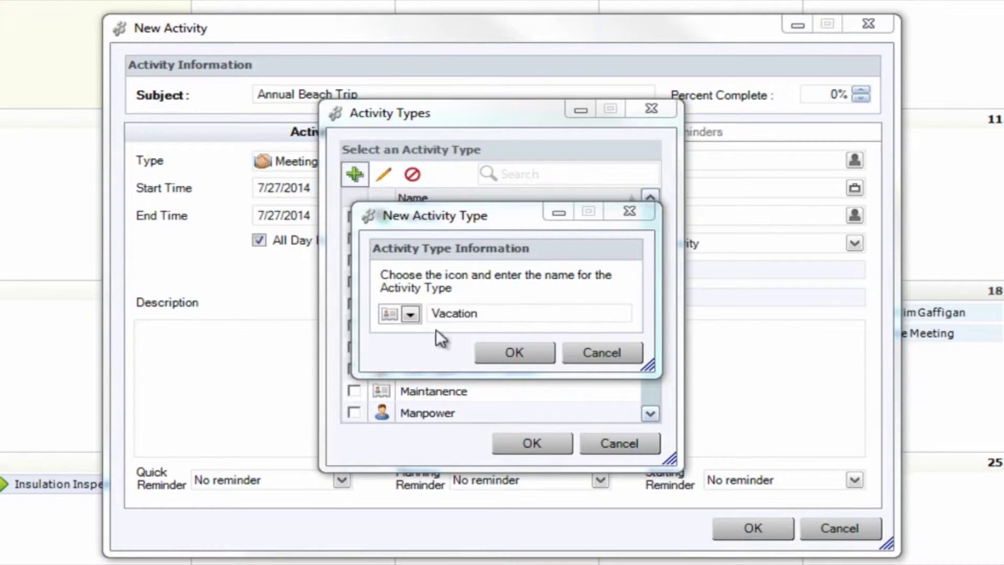
Step: Give the Vacation type a sun icon, save it, and apply it to the activity
left_click(414, 315)
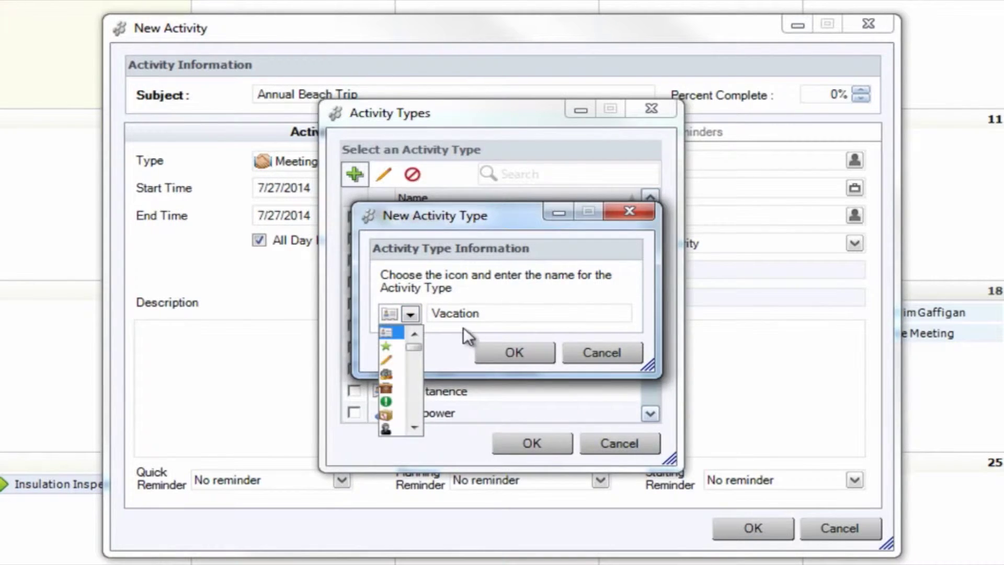
left_click(414, 428)
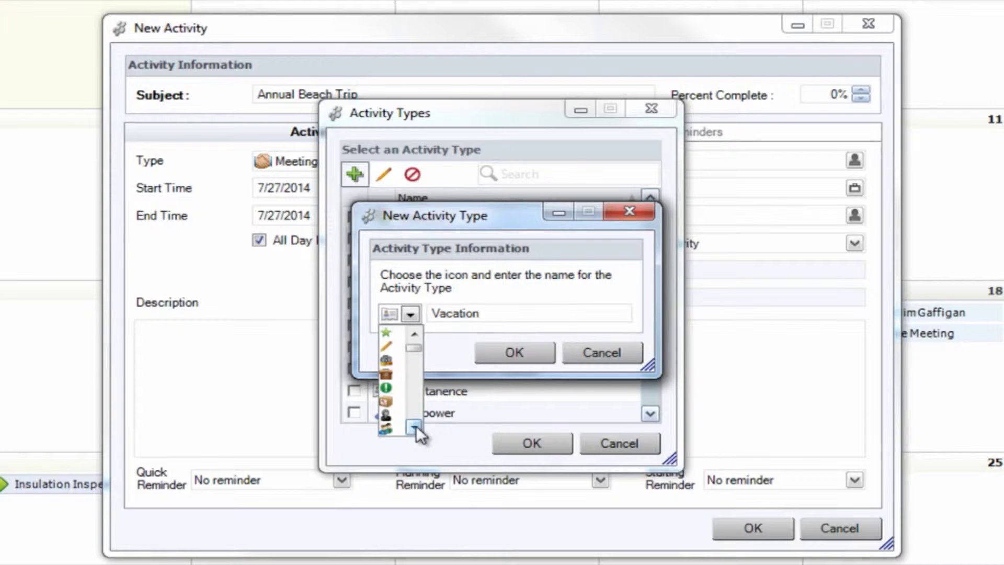
left_click(414, 428)
left_click(414, 428)
left_click(415, 428)
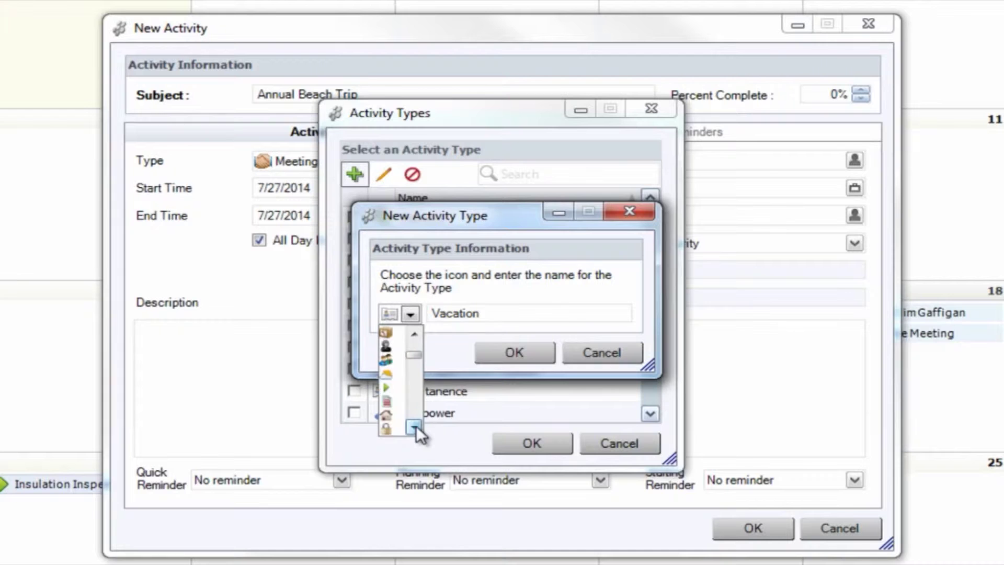
left_click(386, 373)
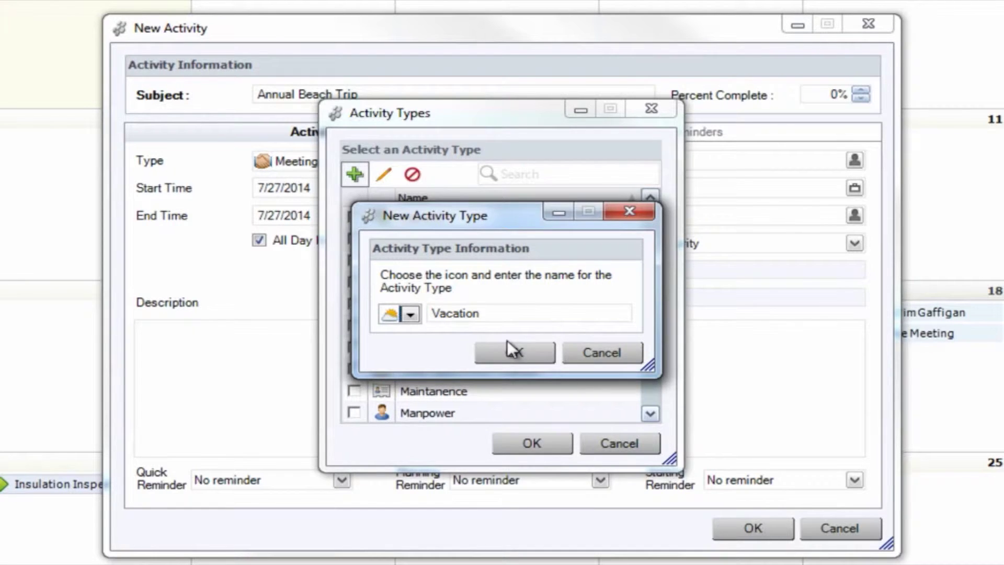
left_click(507, 346)
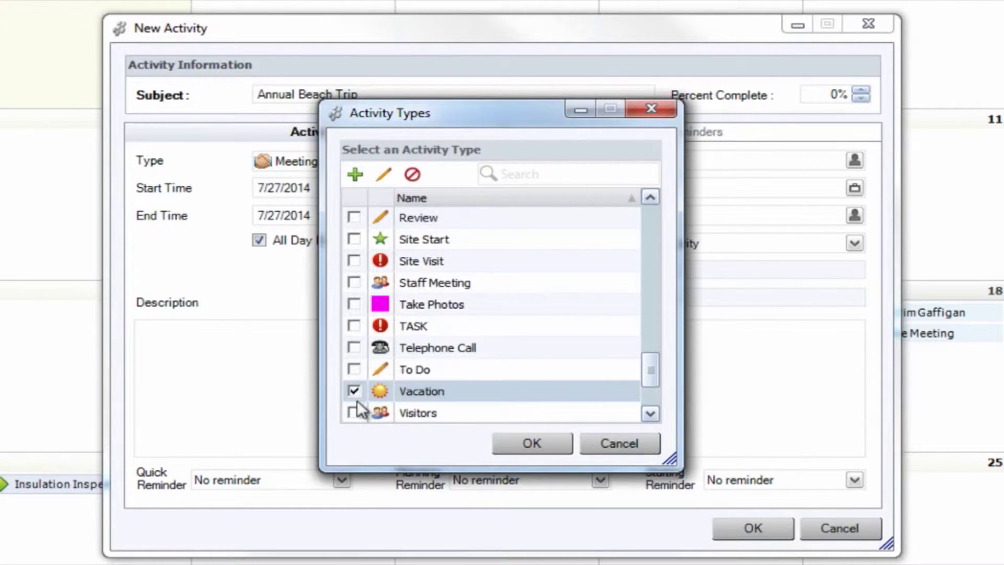
left_click(531, 443)
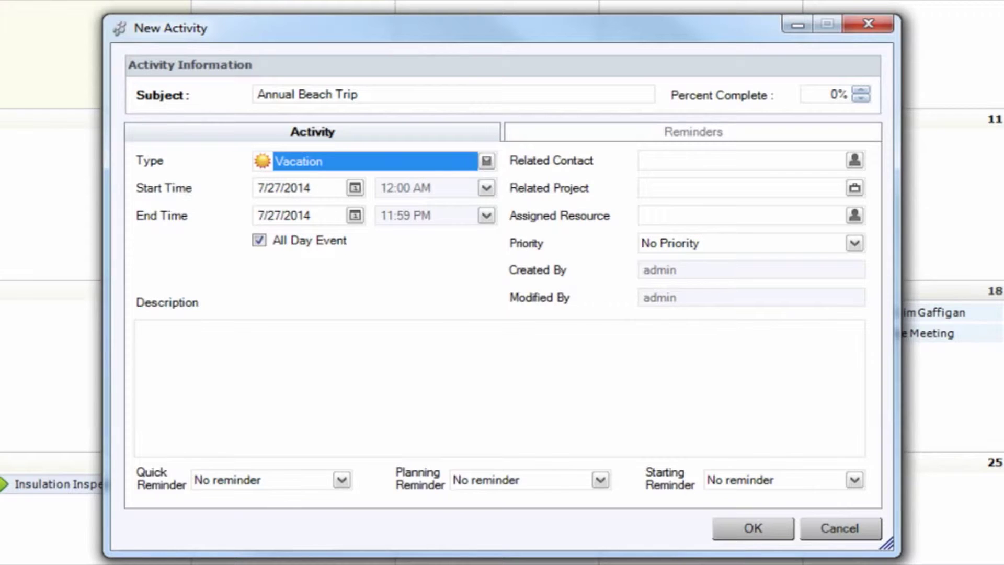
Step: End the activity on 8/2/2014, link a related contact, and describe it 'Beach time, yes!!'
left_click(354, 214)
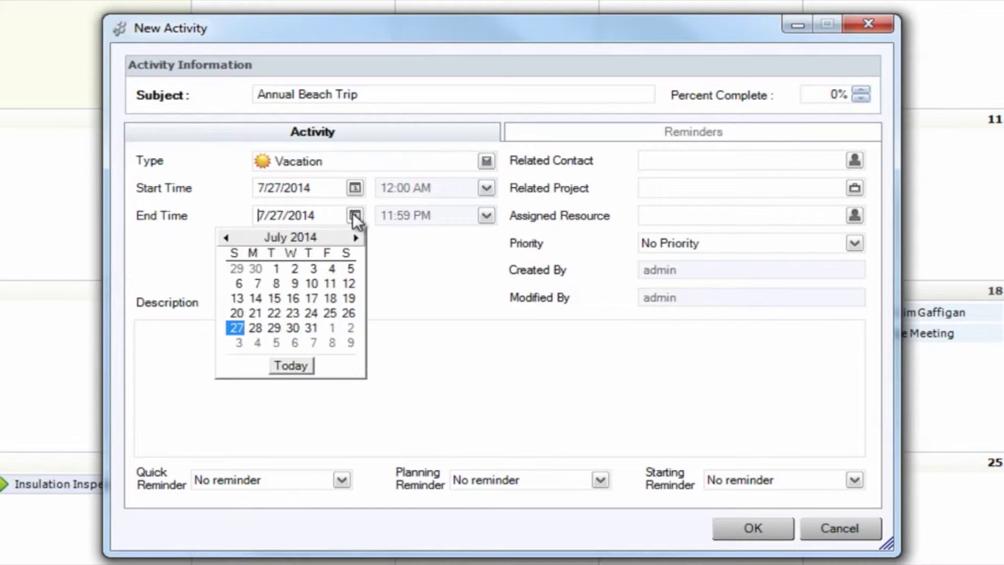
left_click(350, 327)
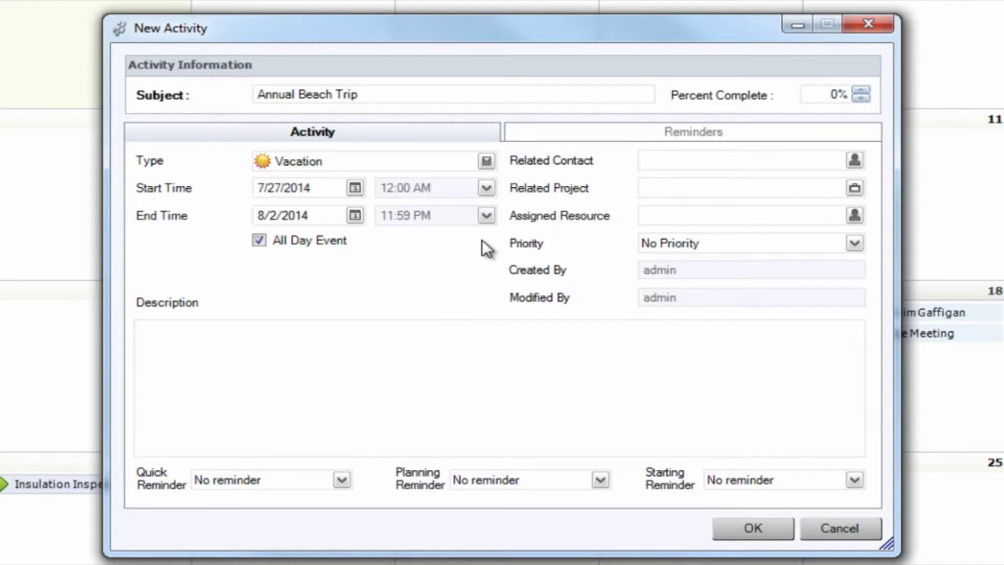
left_click(856, 160)
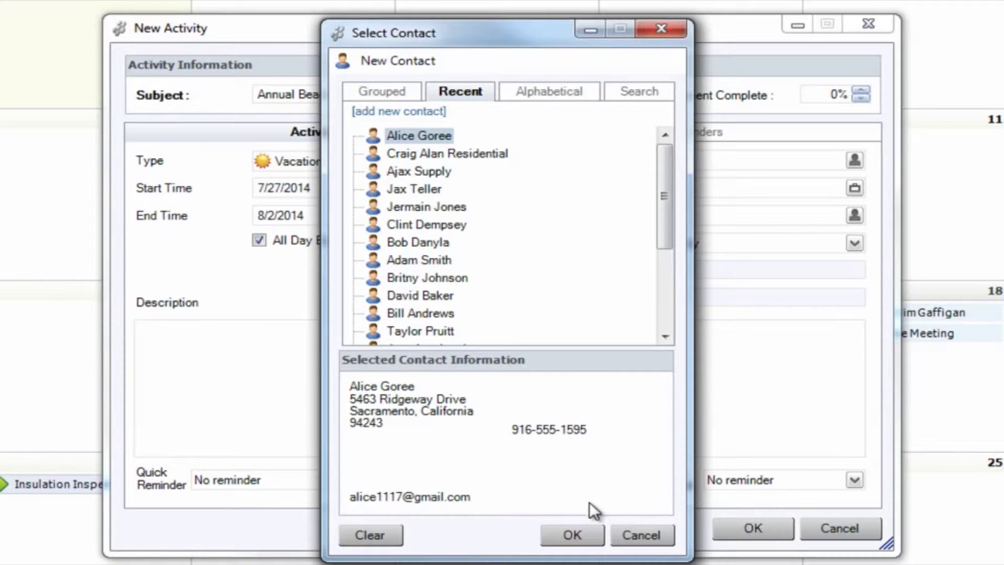
left_click(574, 535)
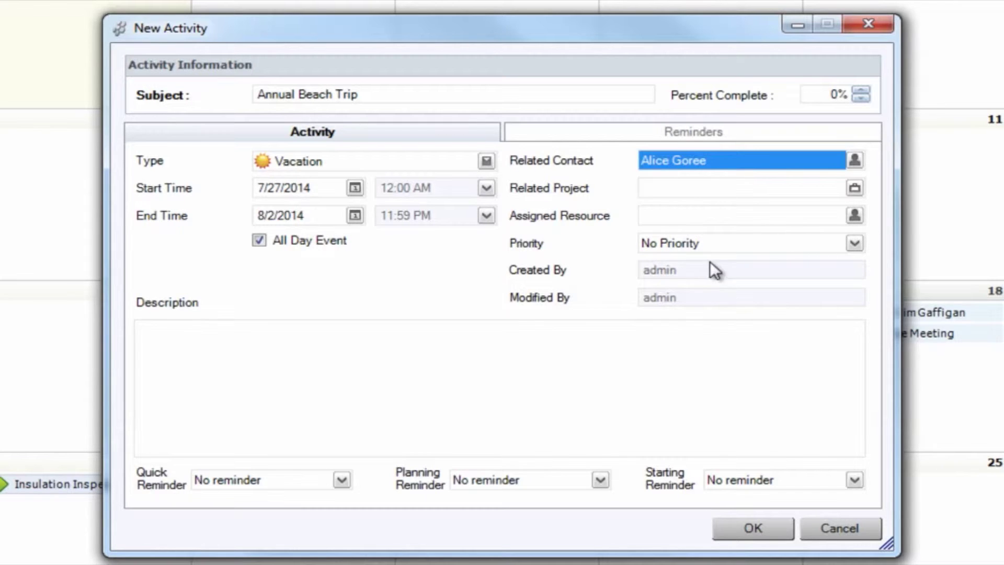
left_click(412, 406)
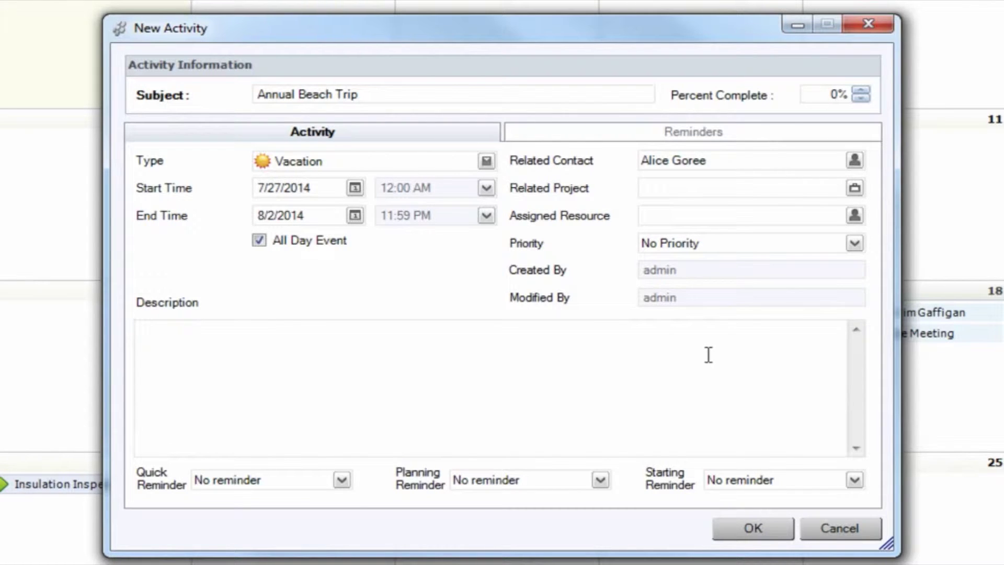
type("Beach time, yes!!")
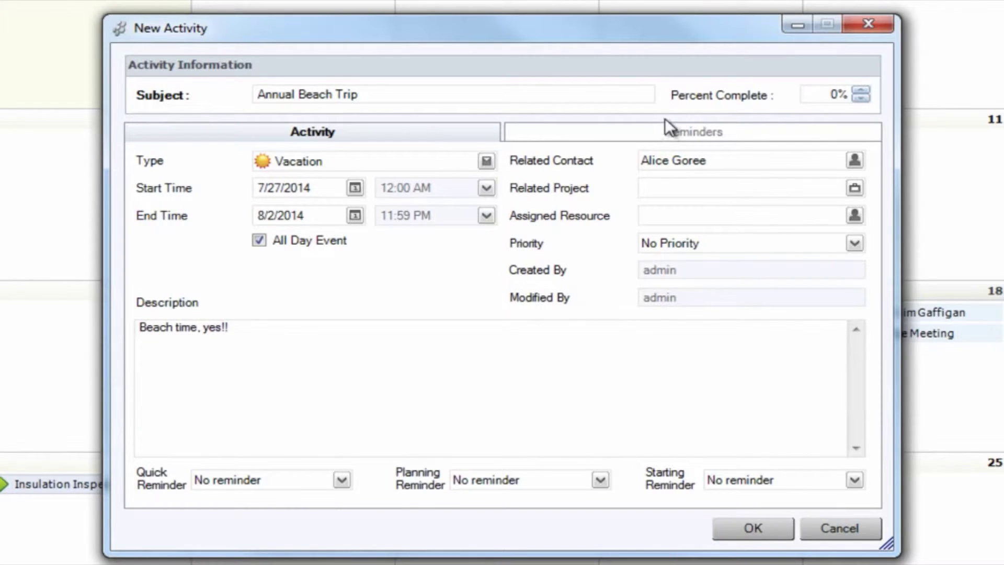
Step: Add a planning reminder set for the specific date 7/23/2014
left_click(639, 126)
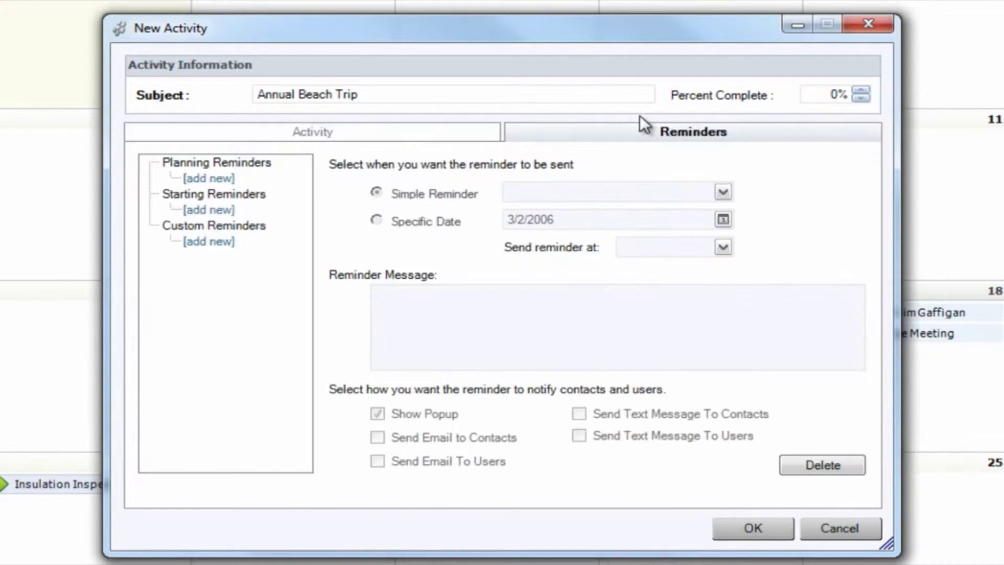
left_click(228, 177)
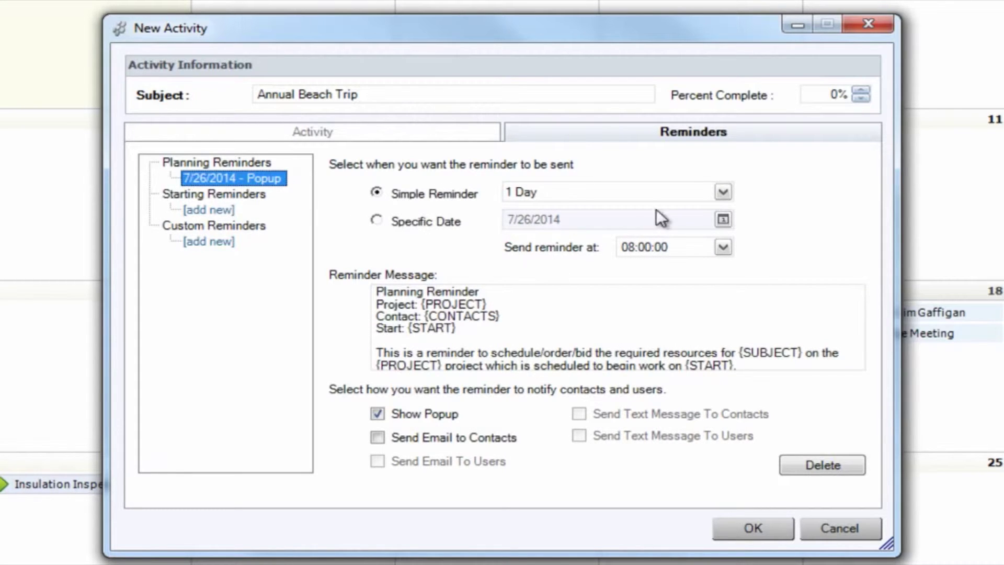
left_click(375, 219)
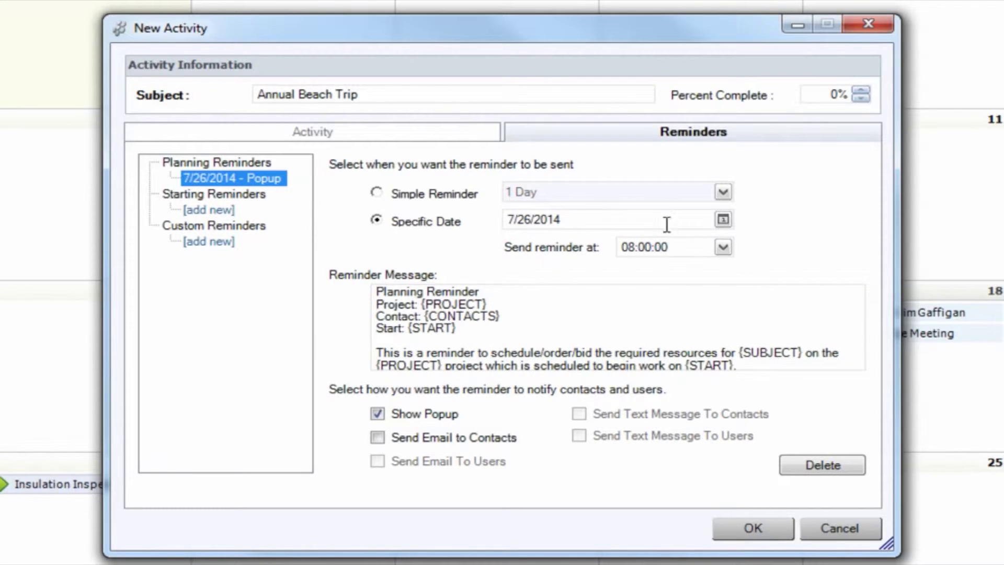
left_click(721, 220)
left_click(663, 316)
Step: Replace the reminder message with 'Don't foreget the sunscreen!' and also email it to contacts
left_click_drag(377, 288, 740, 475)
key("Delete")
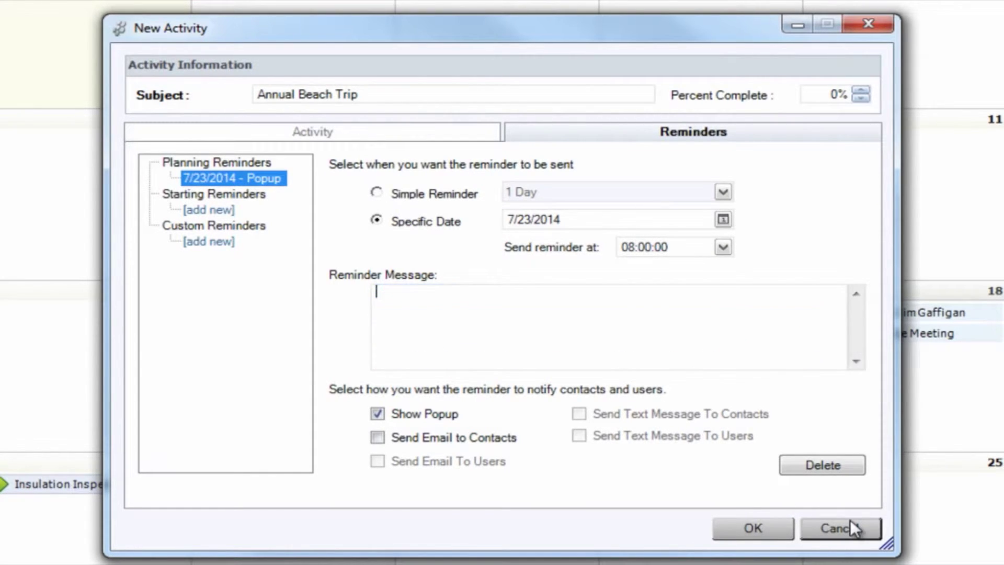
type("Don't foreget th")
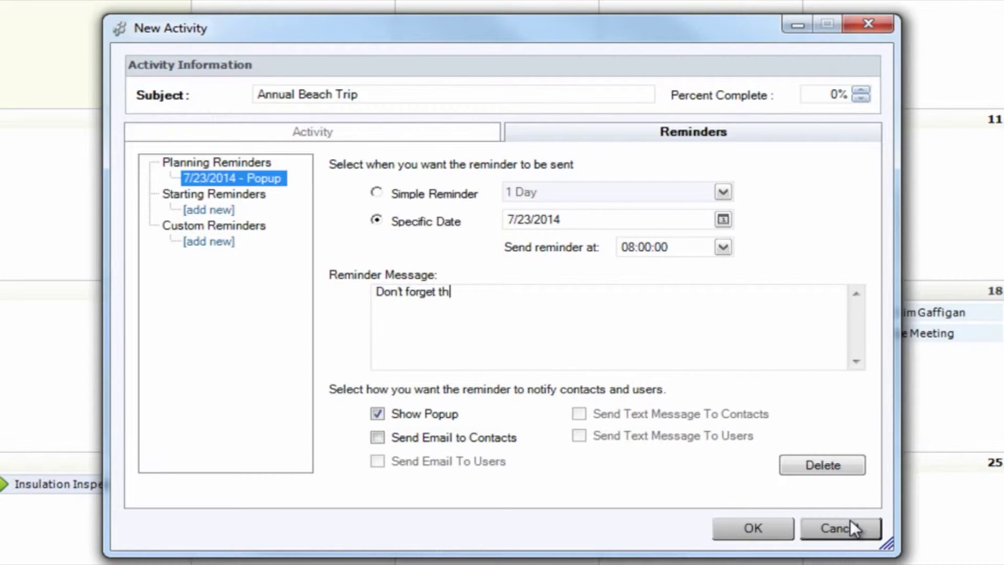
type("e sunscreen!")
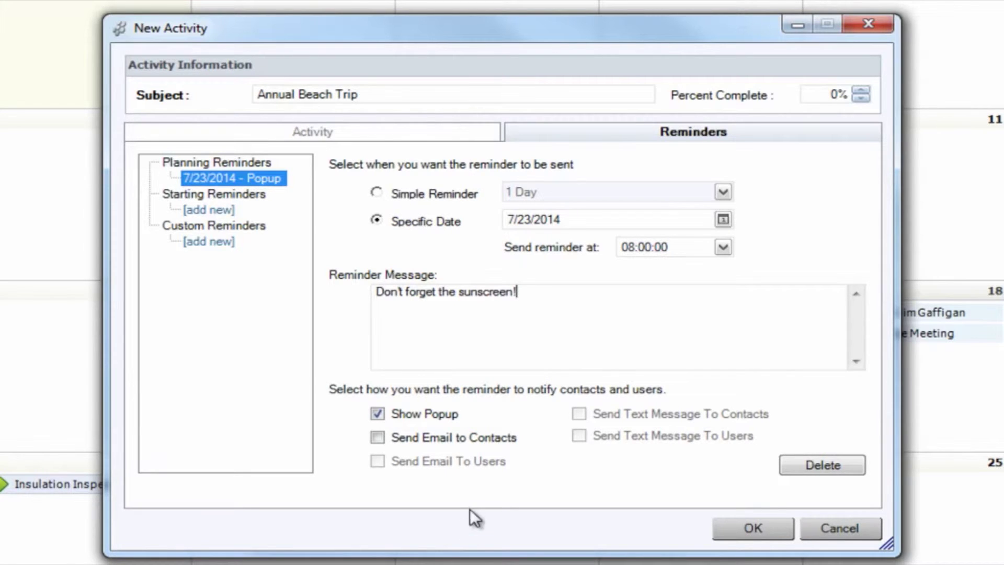
left_click(378, 438)
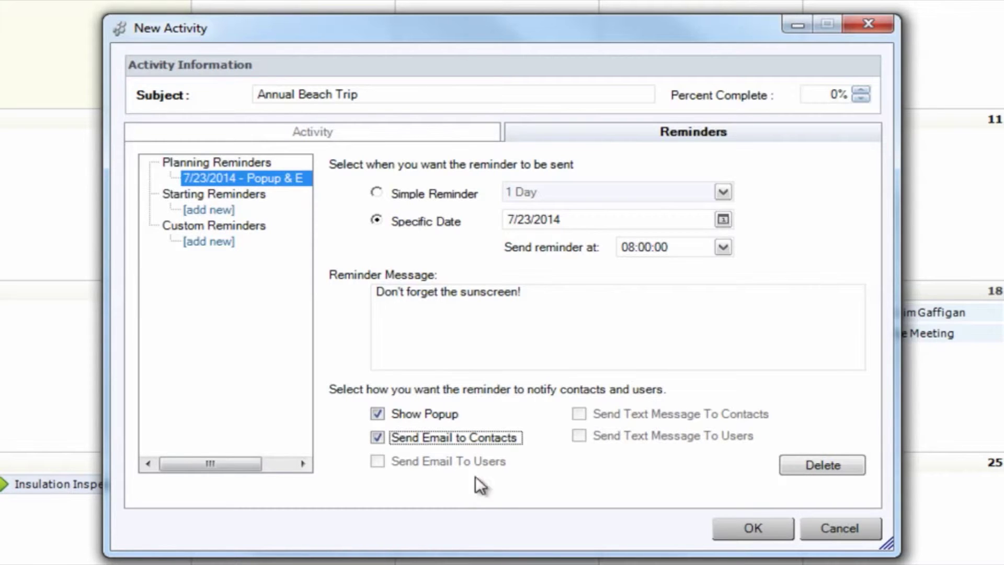
left_click(385, 133)
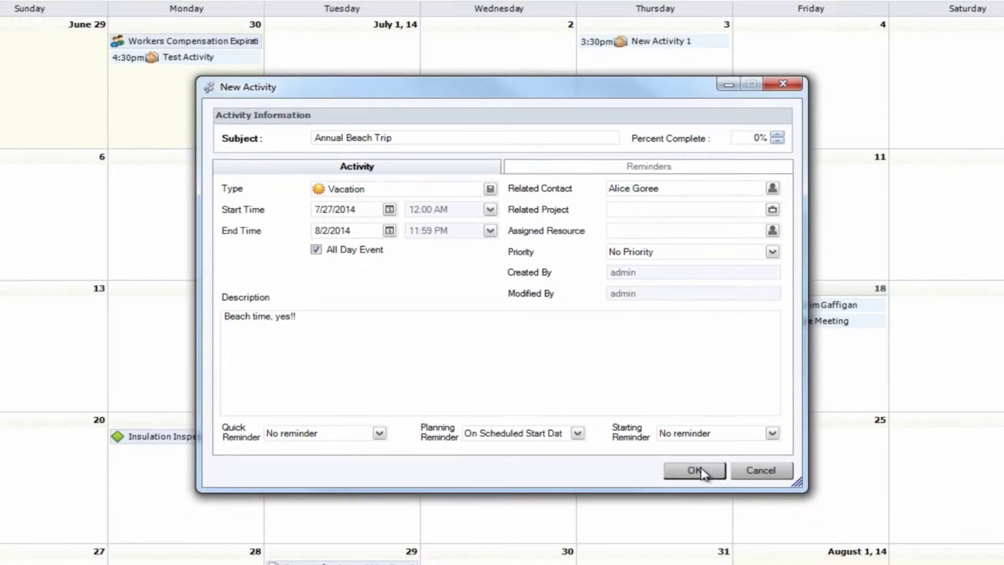
Step: Save the Annual Beach Trip activity spanning July 27 to August 2
left_click(753, 529)
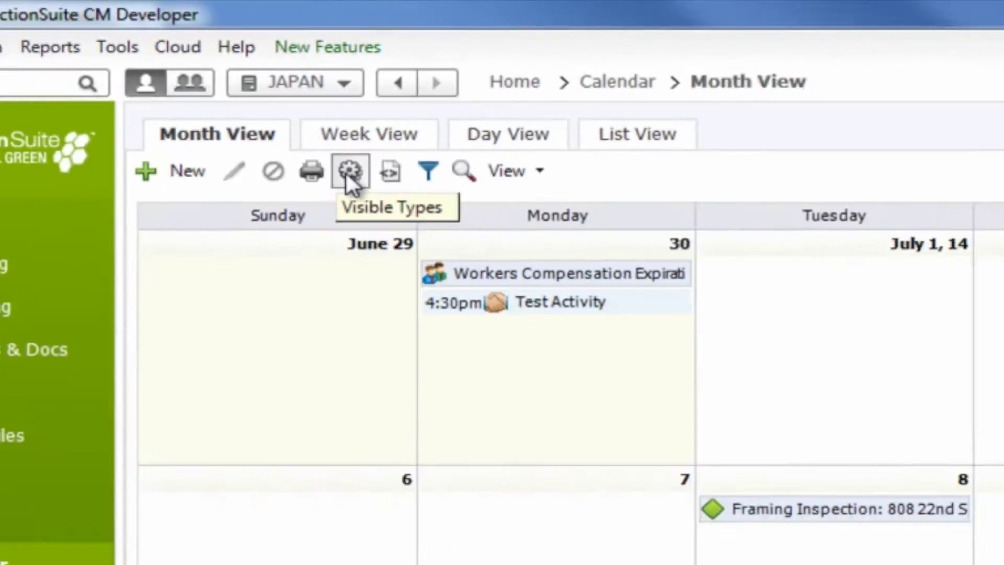
Step: Filter the calendar's visible activity types to Milestone only
left_click(503, 281)
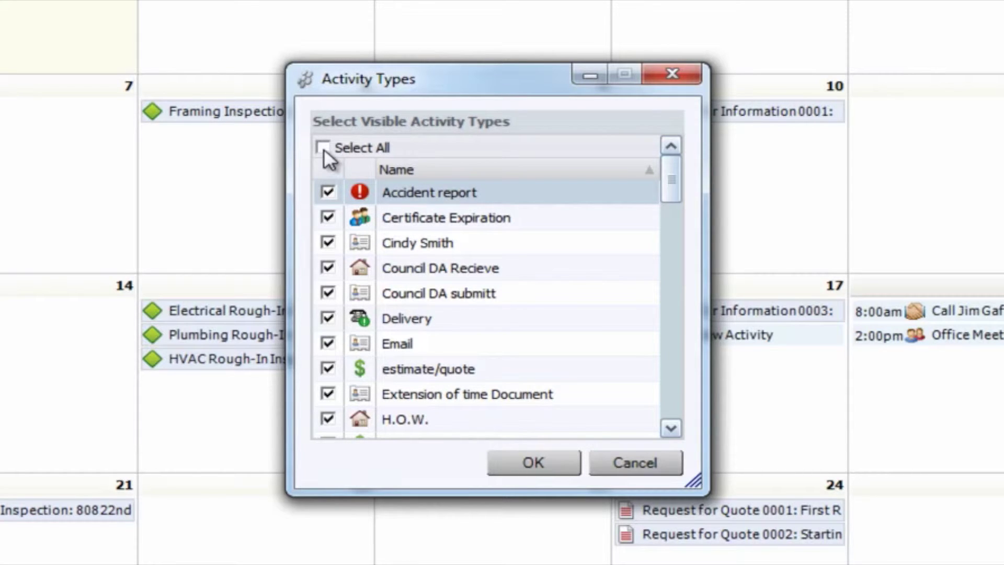
left_click(323, 148)
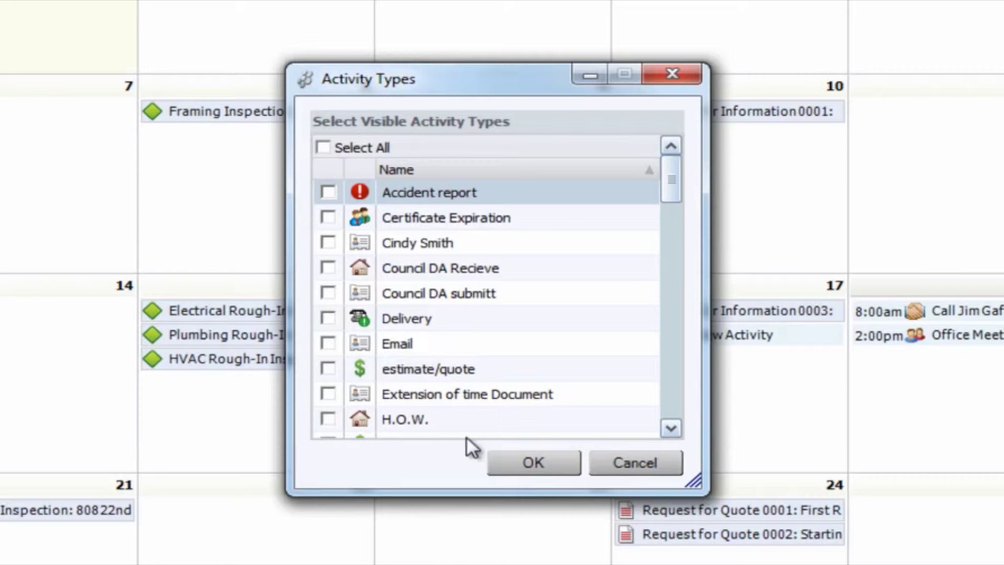
left_click(676, 431)
left_click(679, 431)
left_click(679, 431)
left_click(679, 432)
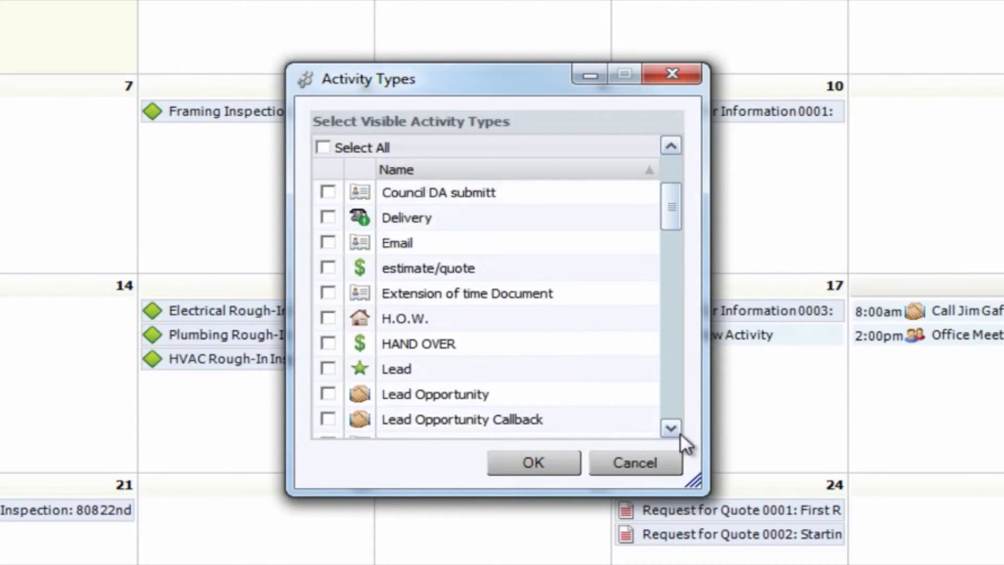
left_click(679, 432)
left_click(679, 432)
left_click(671, 428)
left_click(671, 428)
left_click(671, 429)
left_click(671, 428)
left_click(670, 428)
left_click(671, 428)
left_click(671, 428)
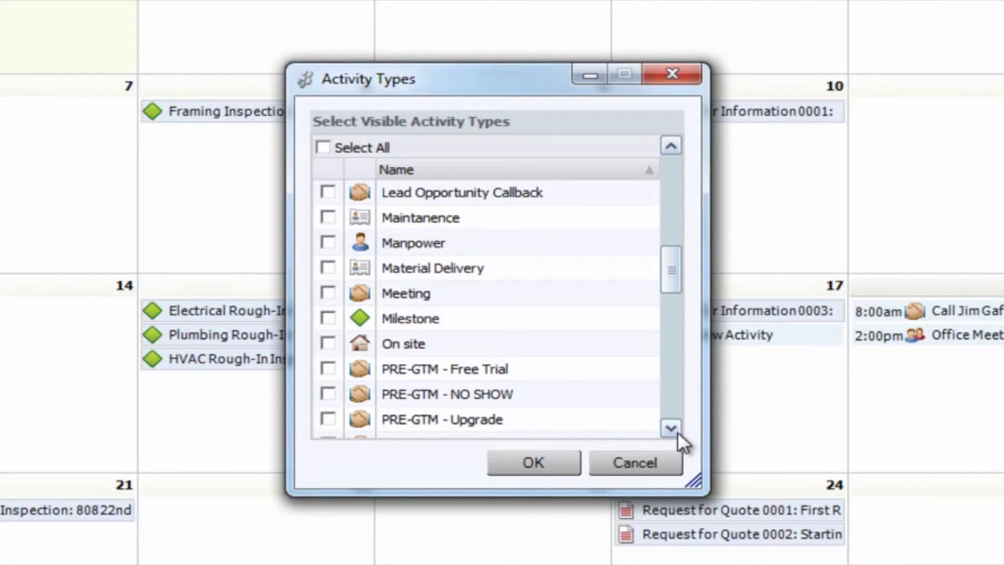
left_click(328, 317)
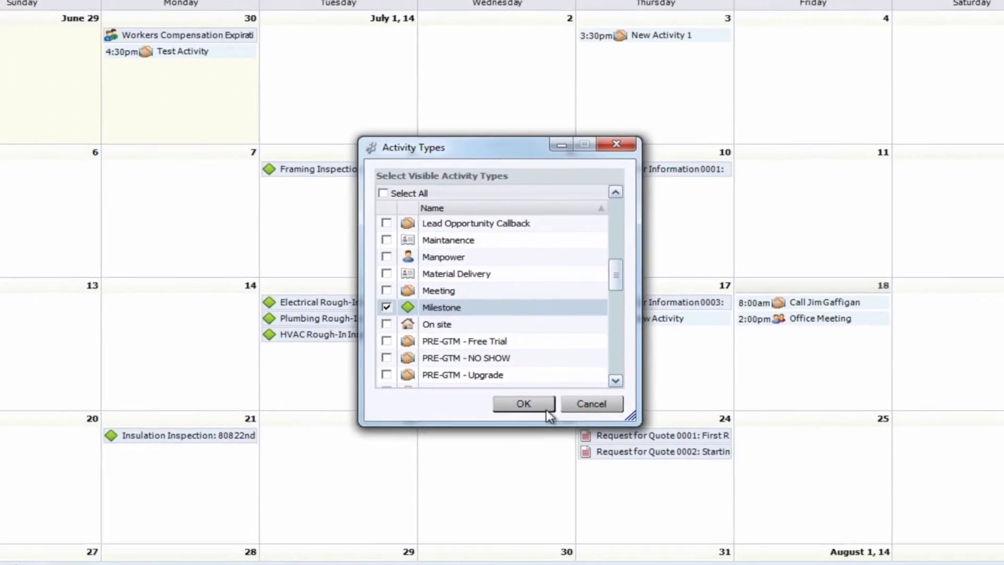
left_click(567, 470)
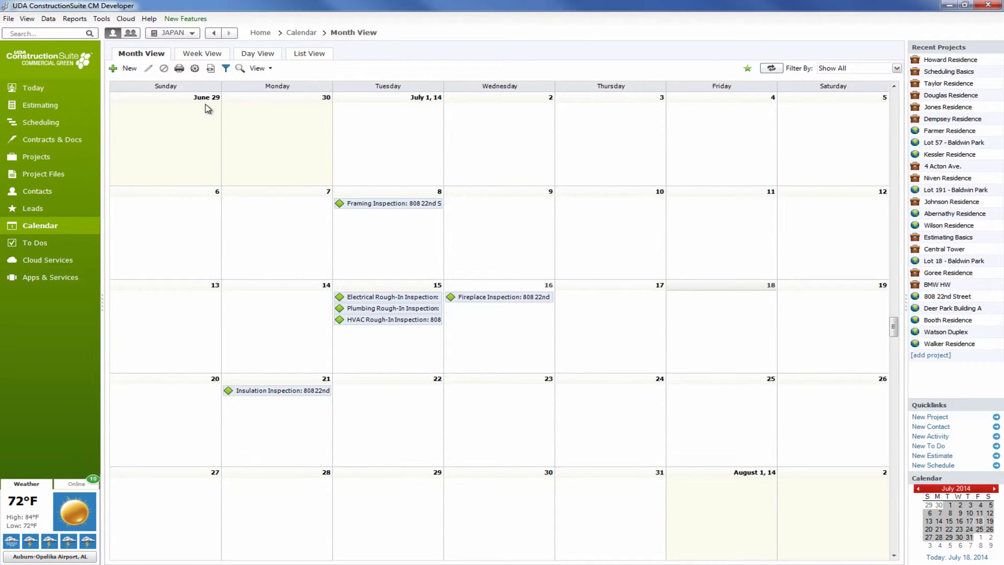
Step: Make every activity type visible on the calendar again
left_click(194, 68)
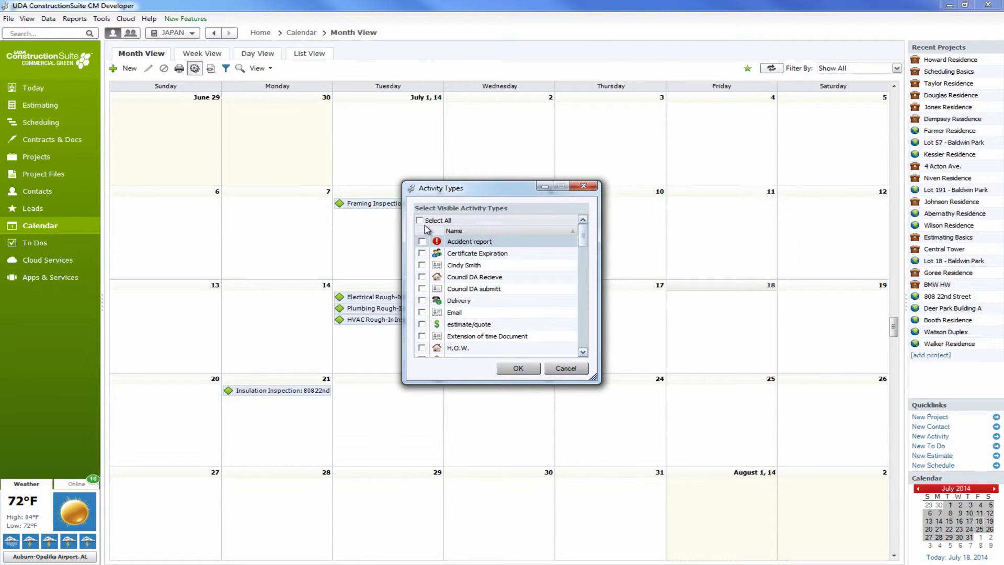
left_click(419, 220)
left_click(517, 368)
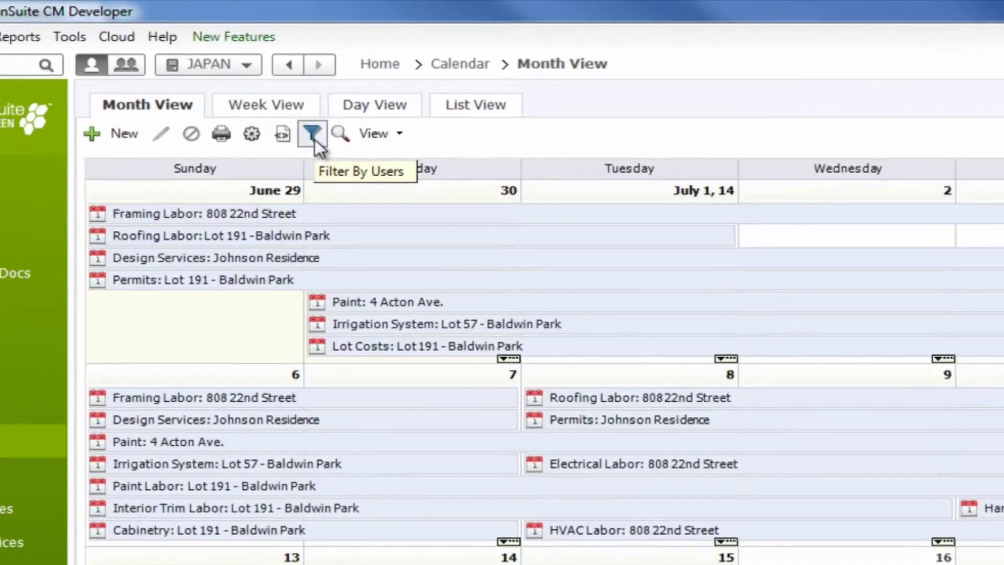
Step: Review the Filter By Users configuration list and confirm it unchanged
left_click(250, 86)
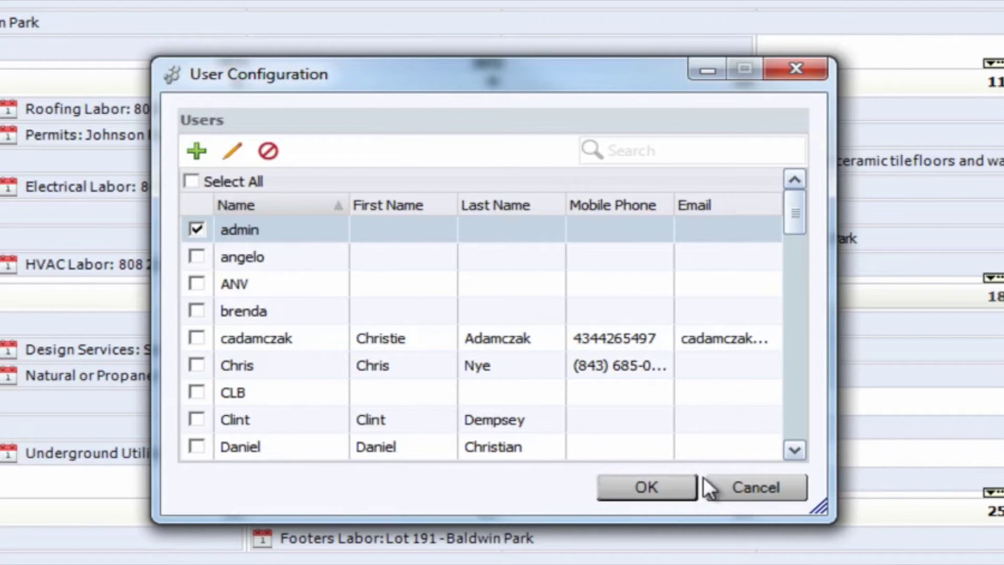
left_click_drag(805, 212, 803, 426)
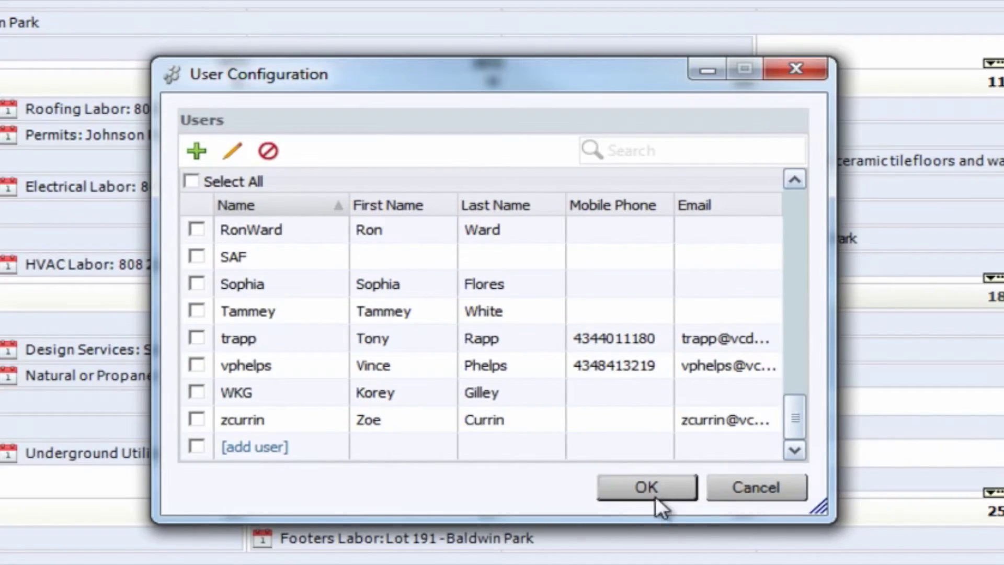
left_click(682, 493)
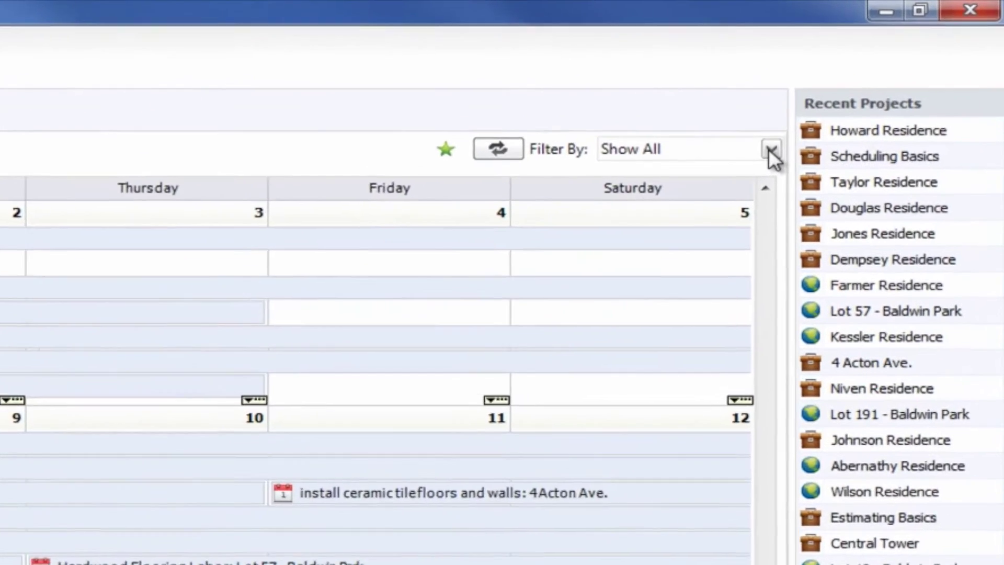
Step: Keep the calendar filter at Show All and switch the calendar to List View
left_click(771, 150)
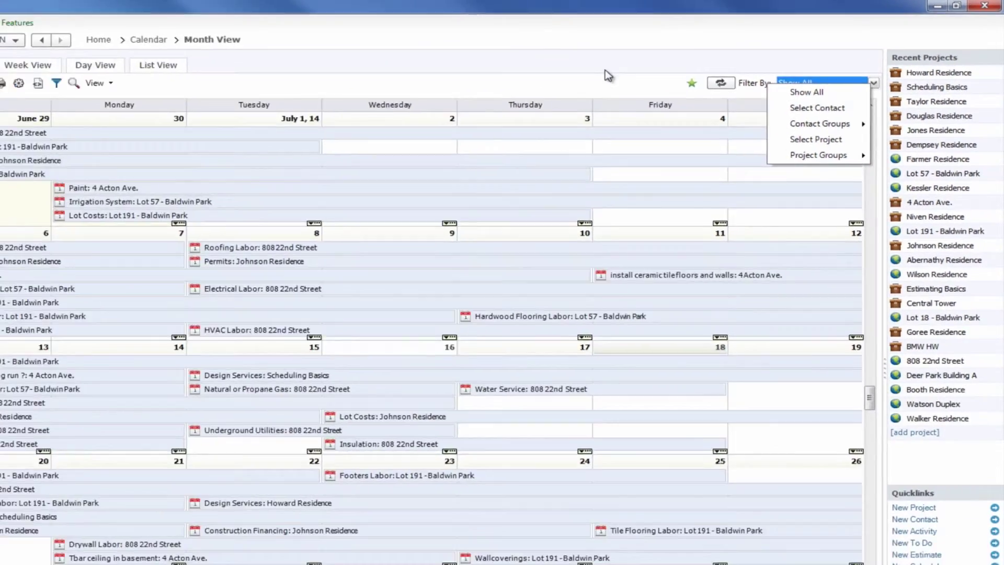
left_click(644, 57)
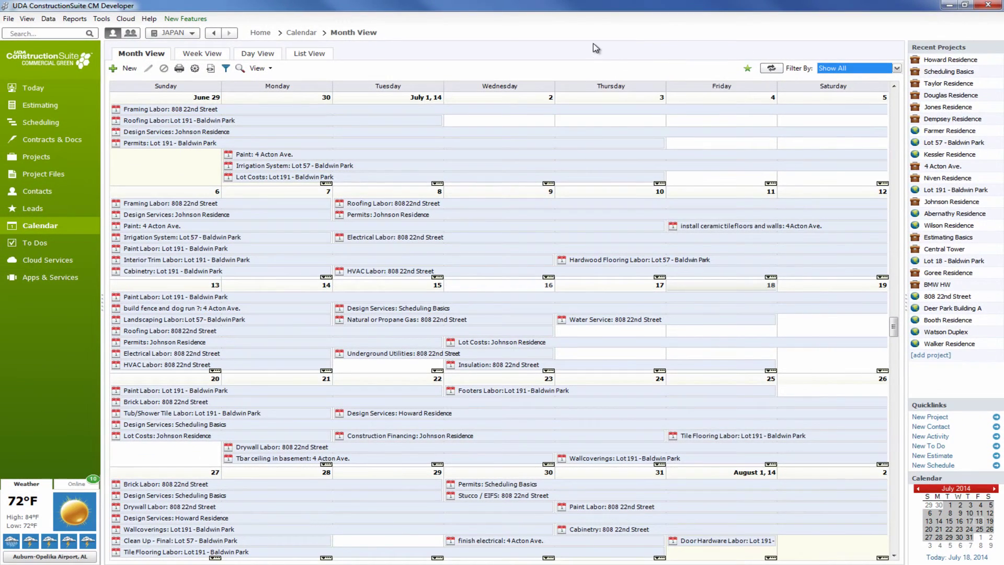
left_click(318, 54)
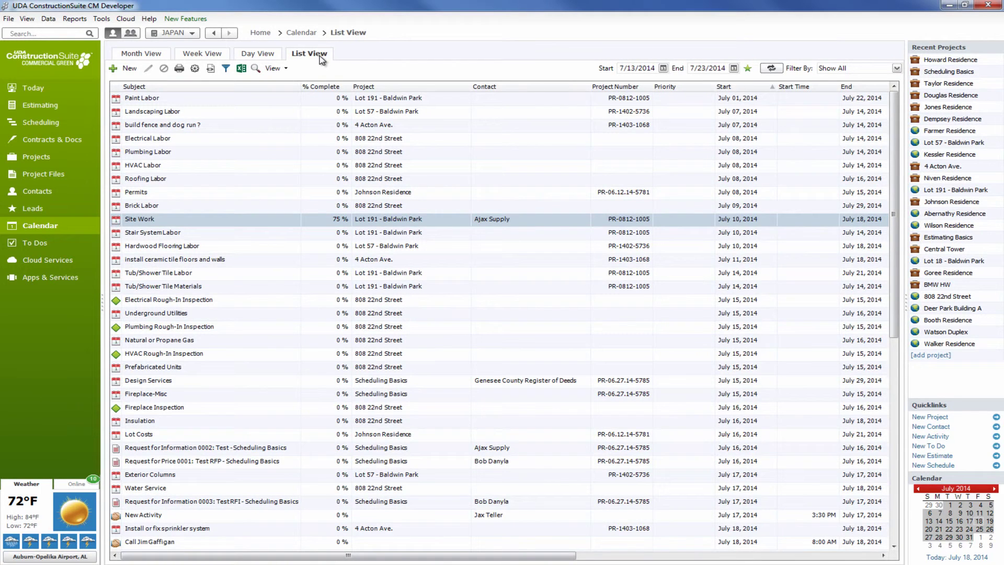
Step: Turn on Group By and group the activity list by the Project column
right_click(364, 87)
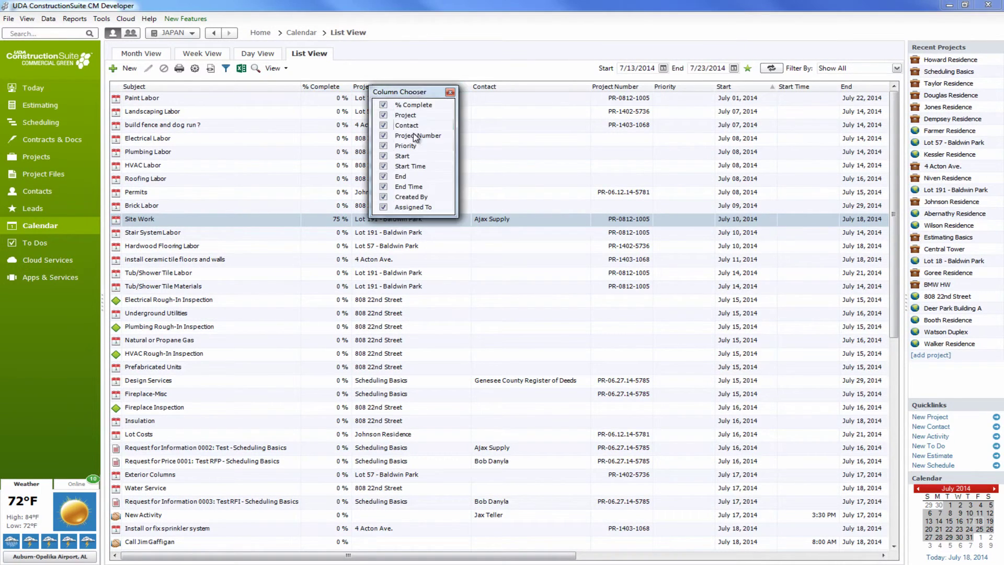
left_click(450, 93)
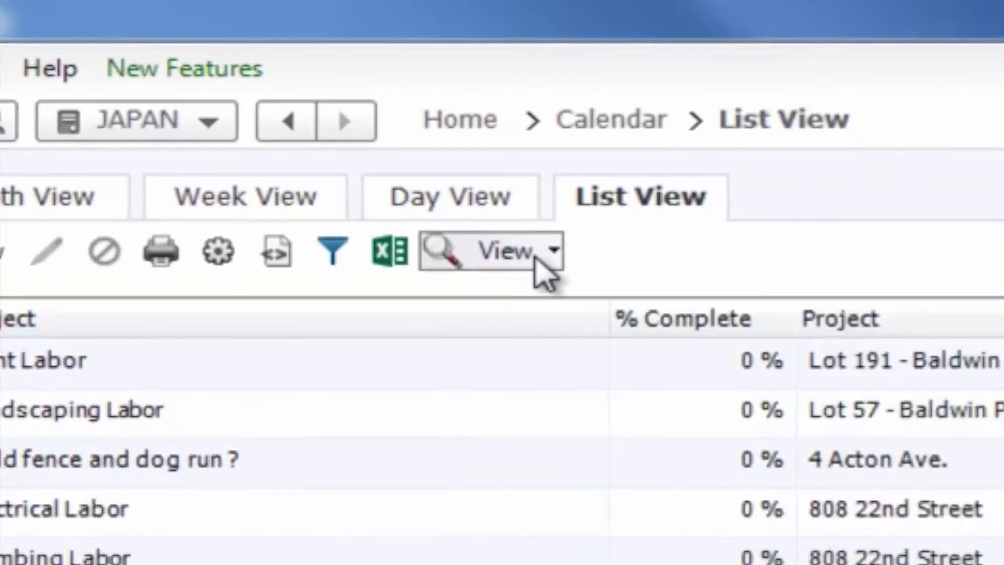
left_click(541, 264)
left_click(601, 348)
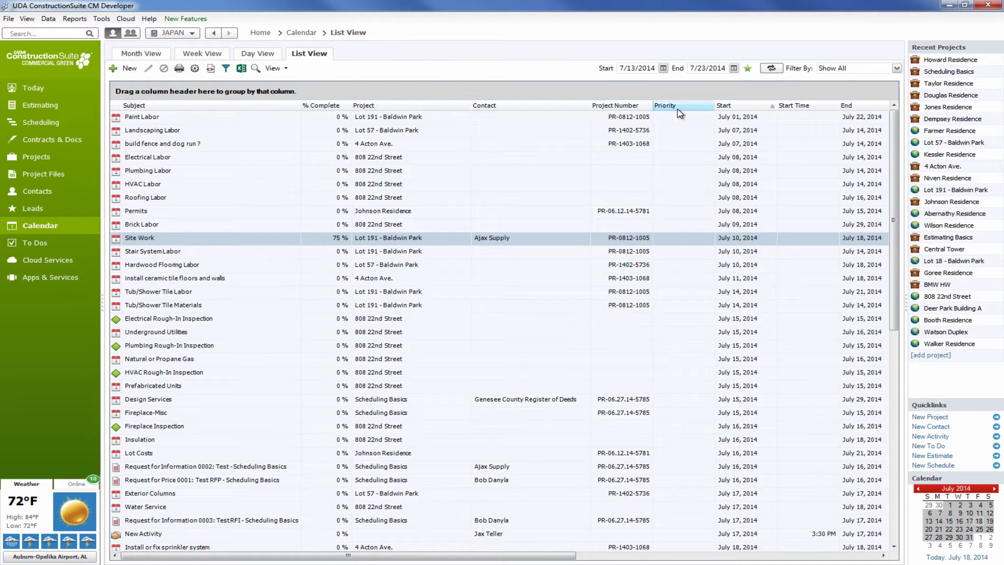
left_click_drag(395, 105, 288, 89)
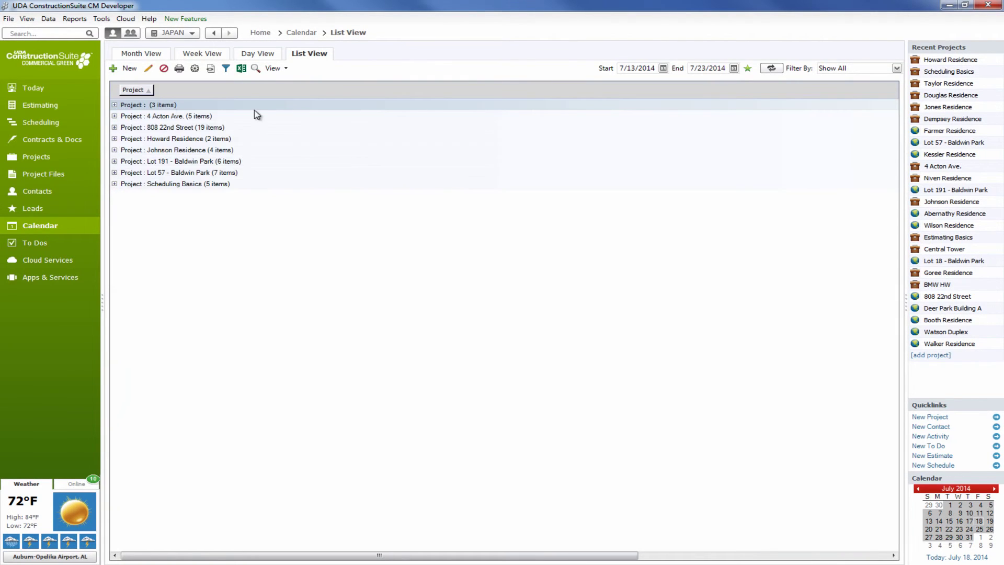
left_click(114, 127)
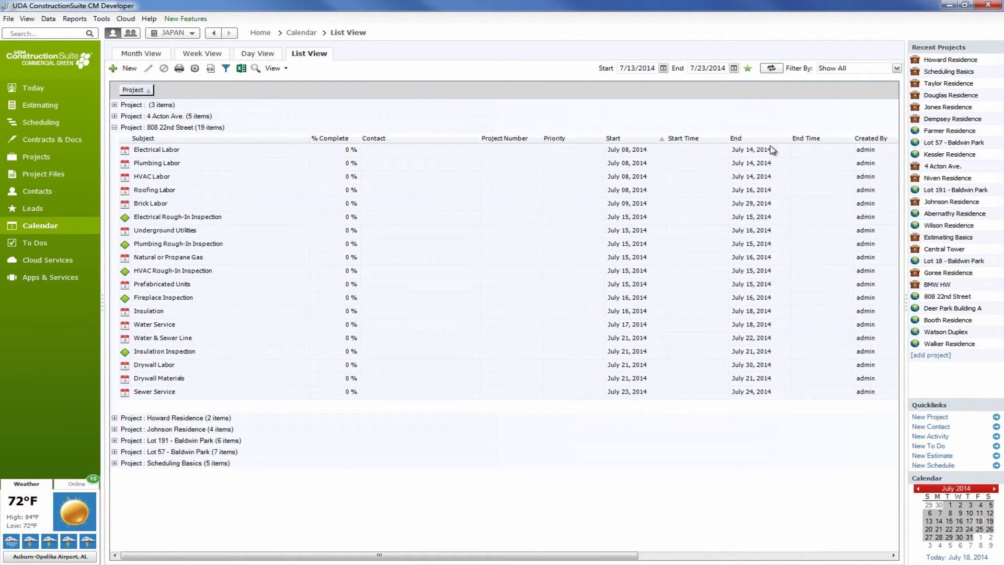
left_click_drag(869, 140, 197, 98)
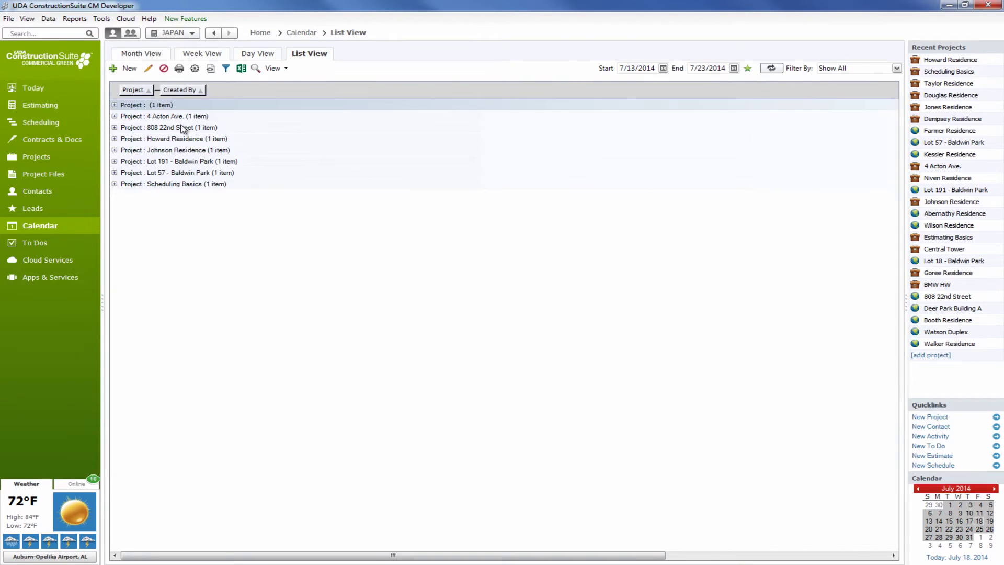
left_click(115, 127)
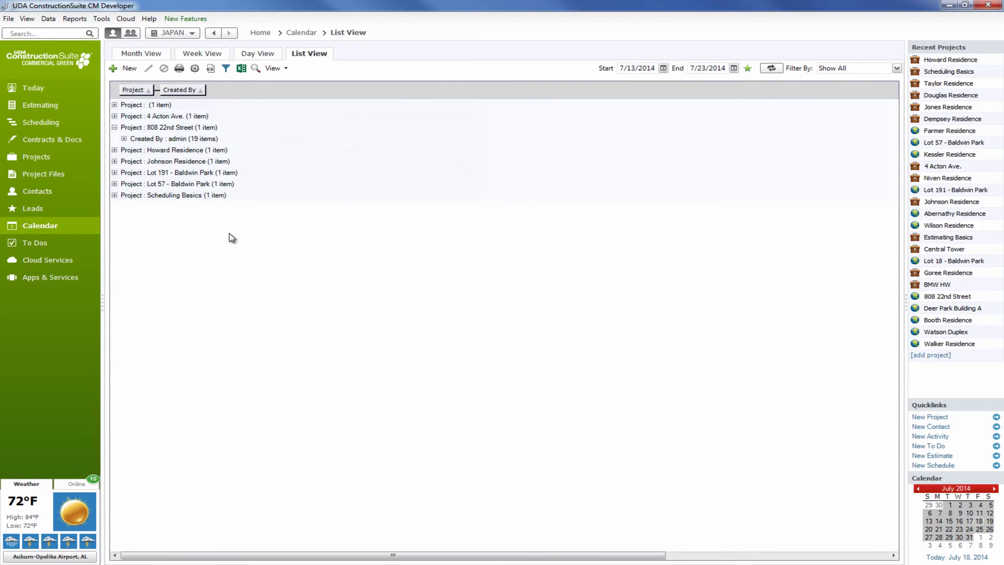
left_click(166, 55)
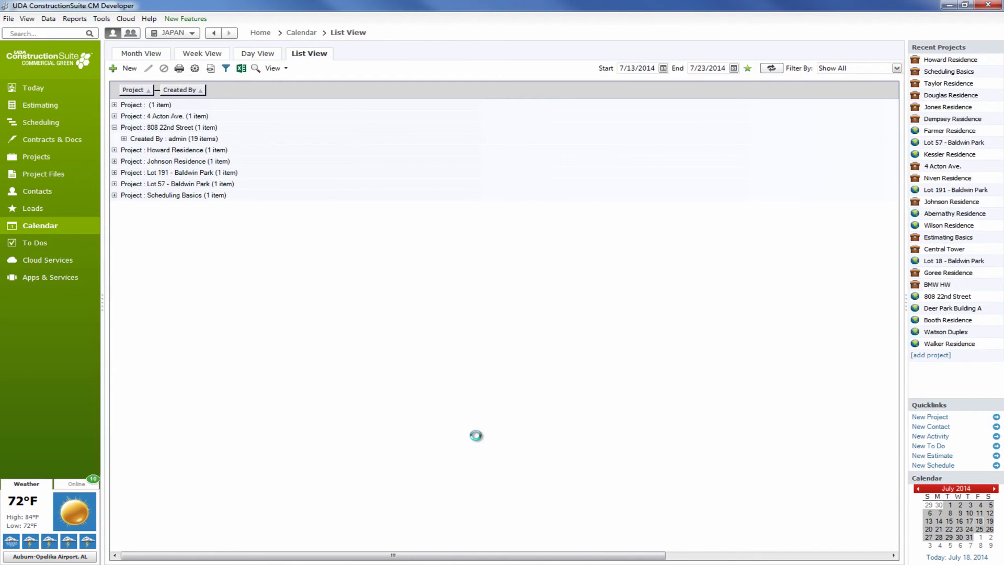